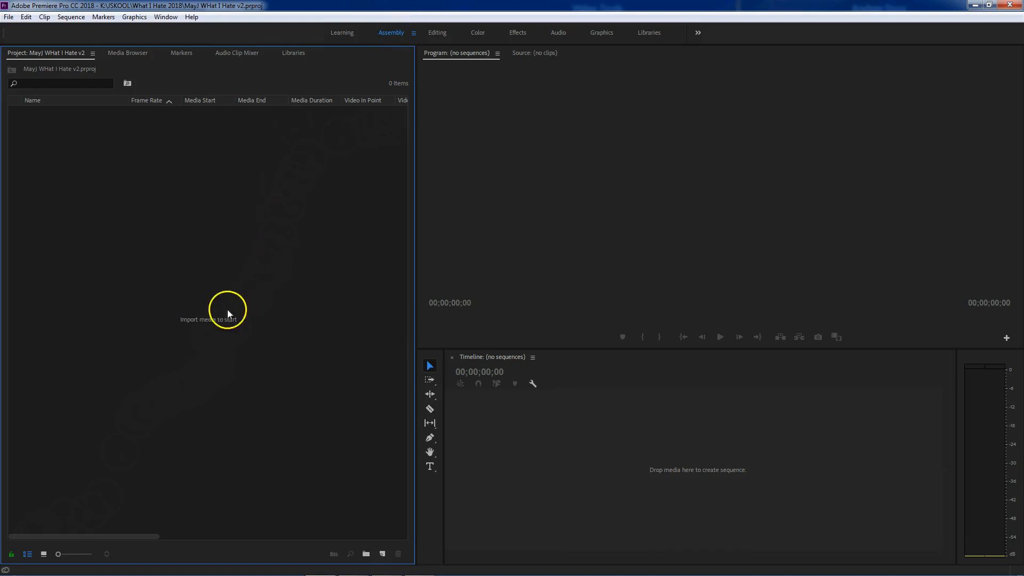
Start a media import and browse to the JSKOOL > What I Hate 2018 folder on the Projects (K:) drive
{"action": "double_click", "coordinate": [197, 324]}
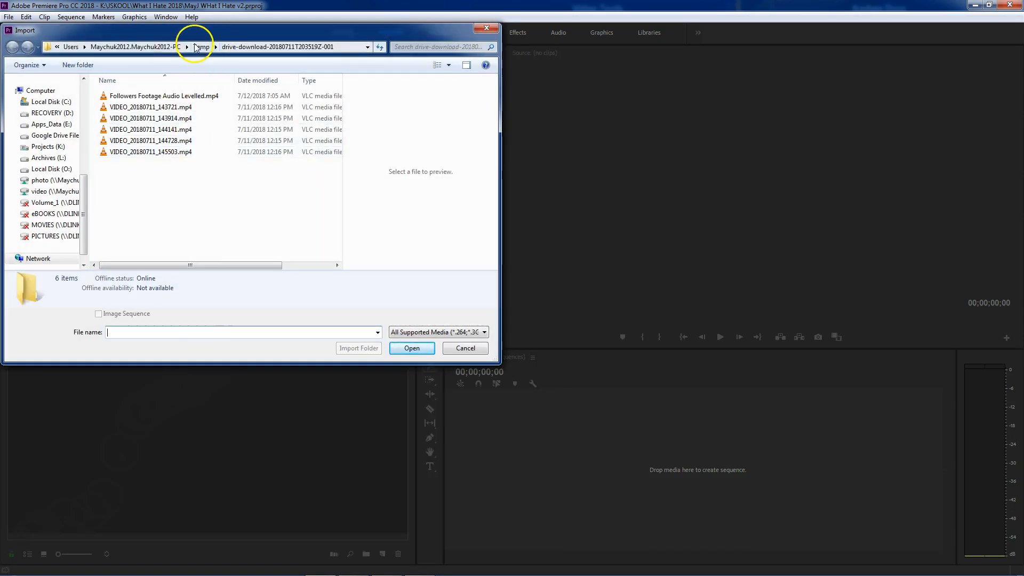
{"action": "left_click", "coordinate": [47, 146]}
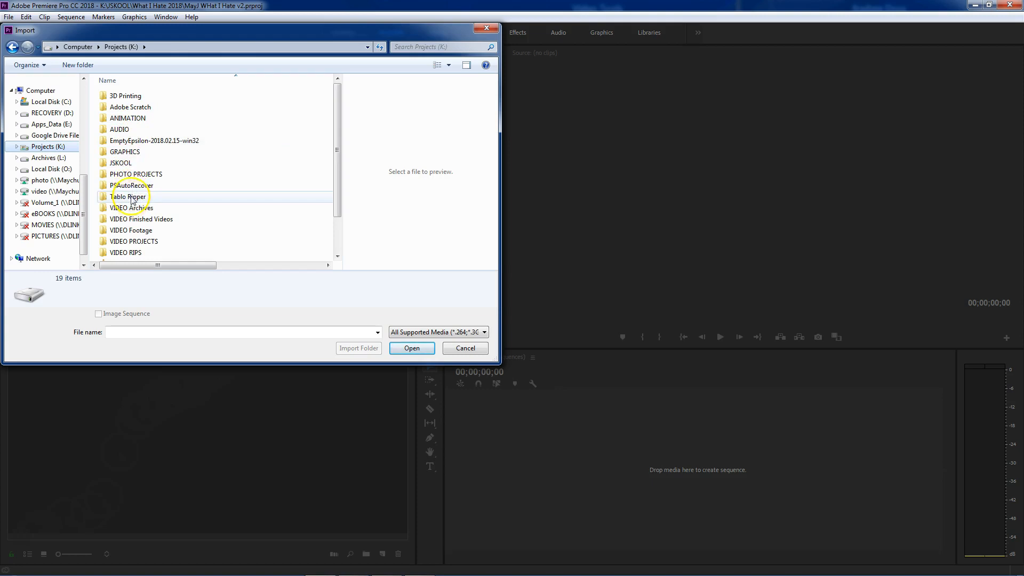
{"action": "double_click", "coordinate": [133, 163]}
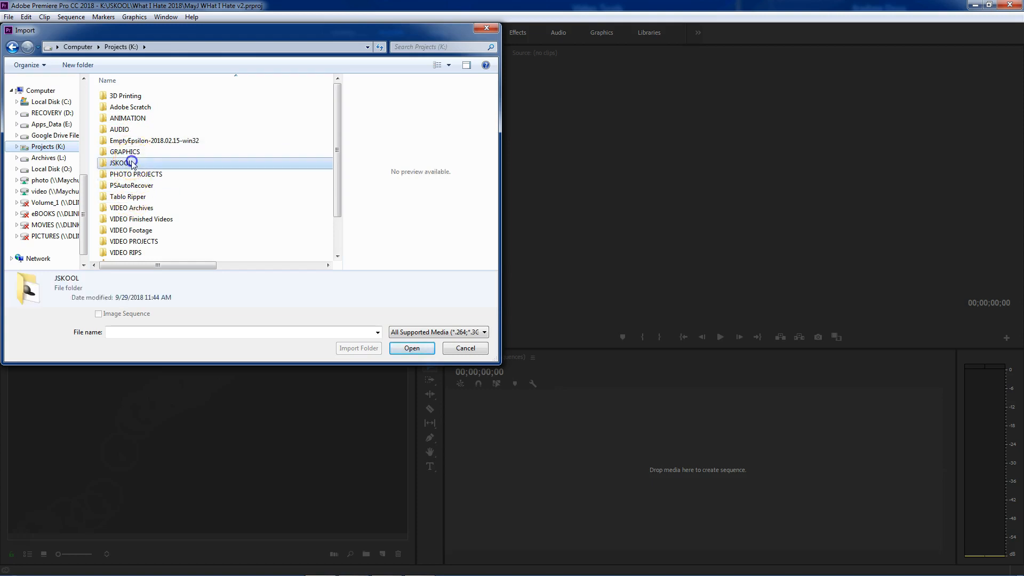
{"action": "double_click", "coordinate": [295, 121]}
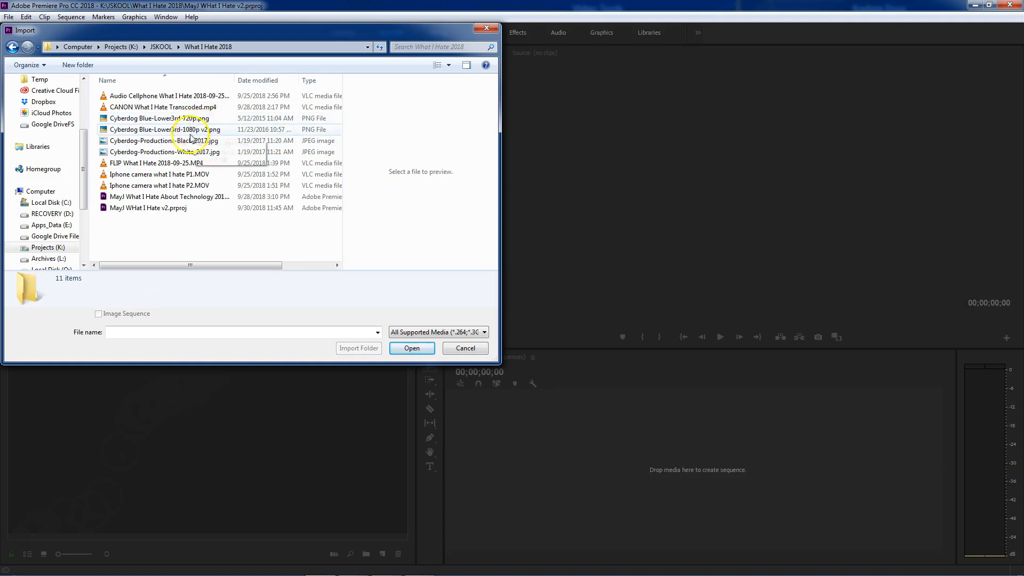
Import the cellphone audio, CANON, FLIP and two Iphone camera clips plus the four Cyberdog images, excluding the project files
{"action": "left_click", "coordinate": [148, 96]}
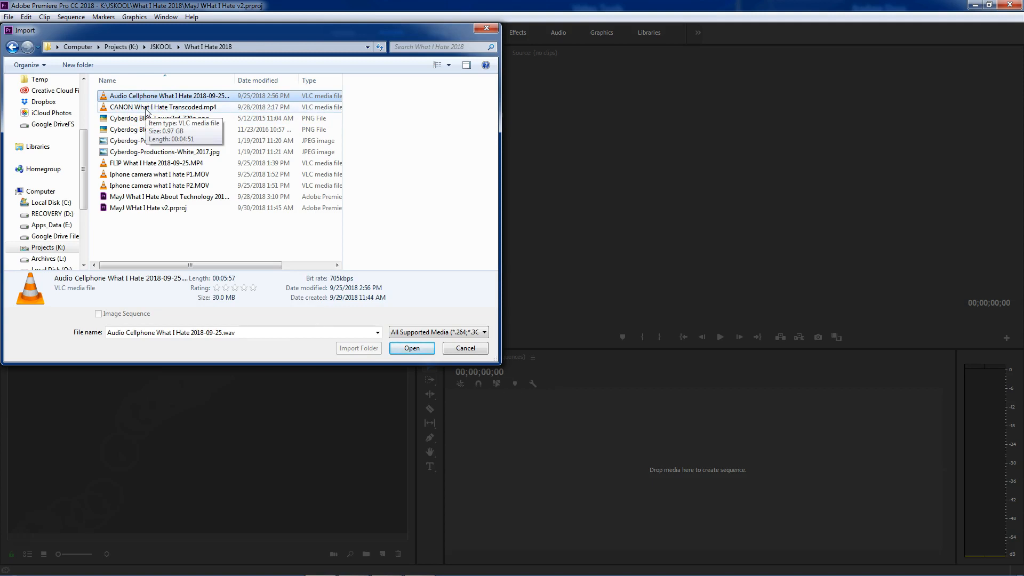
{"action": "left_click", "coordinate": [147, 107], "text": "ctrl"}
{"action": "left_click", "coordinate": [147, 118], "text": "ctrl"}
{"action": "left_click", "coordinate": [146, 129], "text": "ctrl"}
{"action": "left_click", "coordinate": [146, 140], "text": "ctrl"}
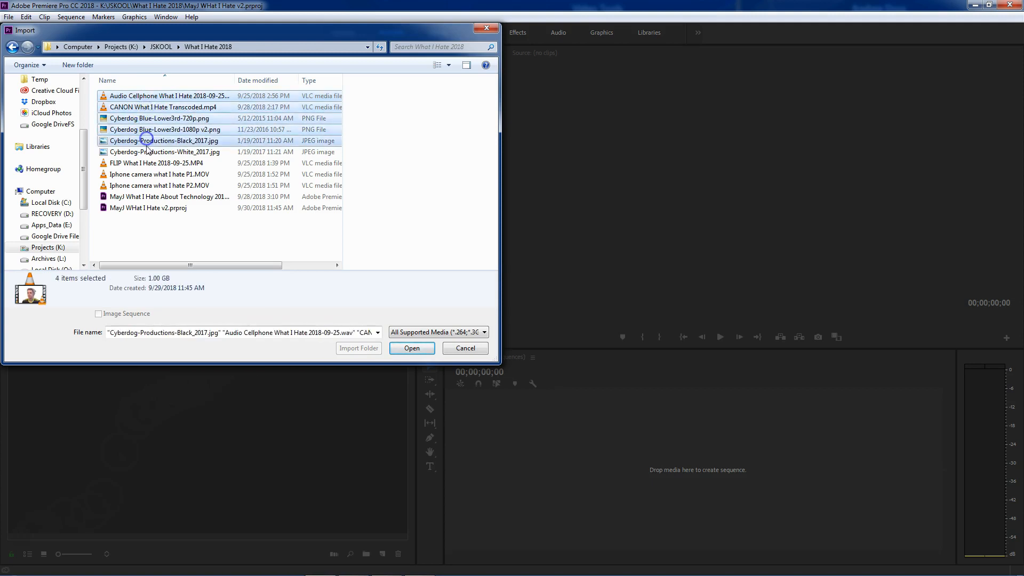
{"action": "left_click", "coordinate": [145, 152], "text": "ctrl"}
{"action": "left_click", "coordinate": [143, 163], "text": "ctrl"}
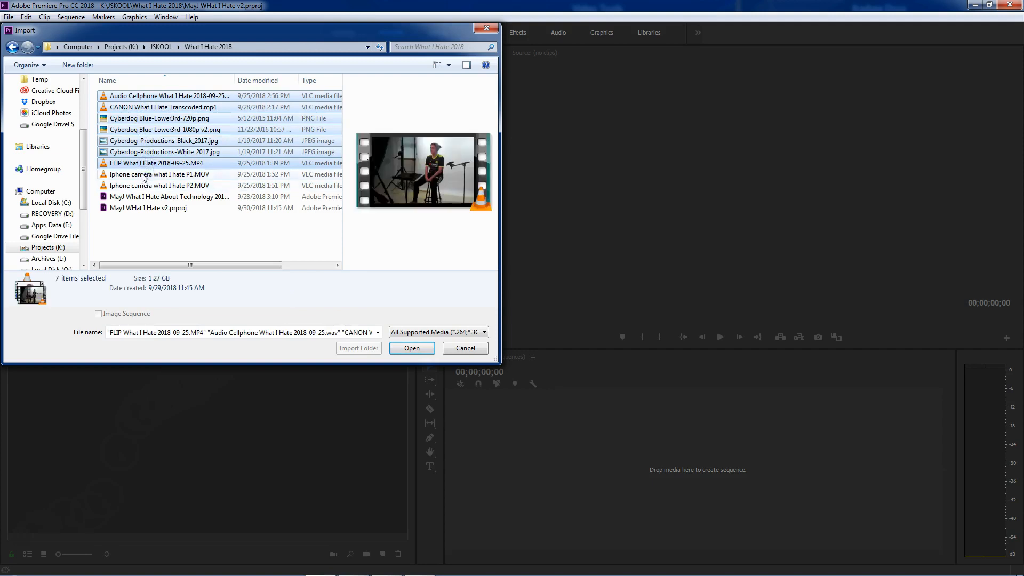
{"action": "left_click", "coordinate": [143, 176], "text": "ctrl"}
{"action": "left_click", "coordinate": [142, 185], "text": "ctrl"}
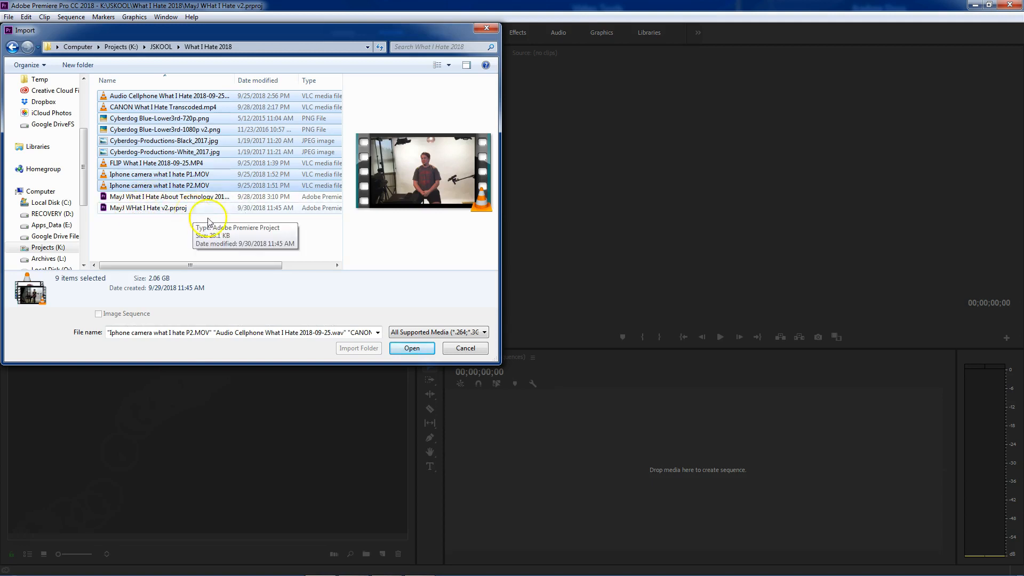
{"action": "left_click", "coordinate": [406, 331]}
{"action": "left_click", "coordinate": [411, 348]}
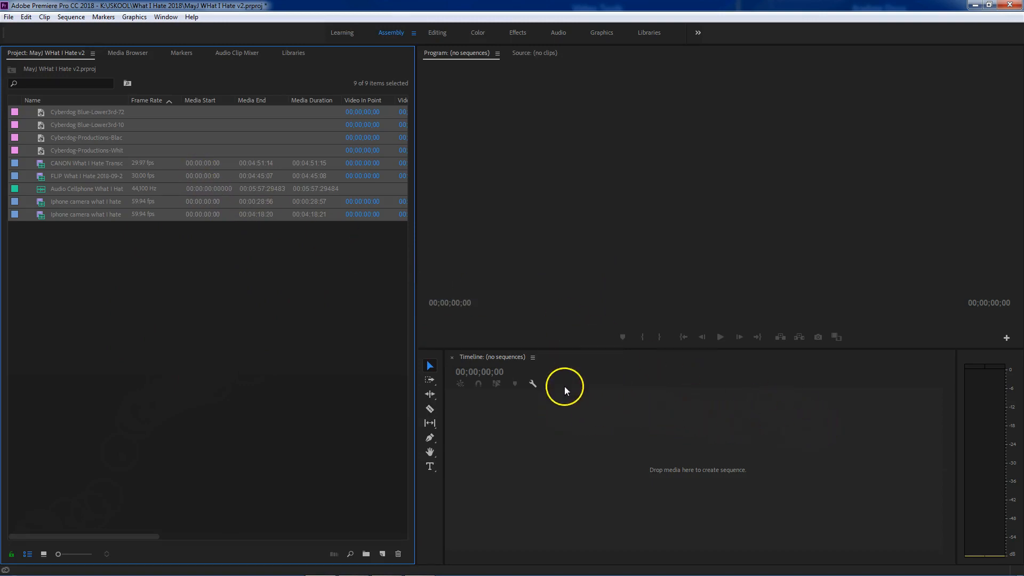
{"action": "left_click", "coordinate": [208, 299]}
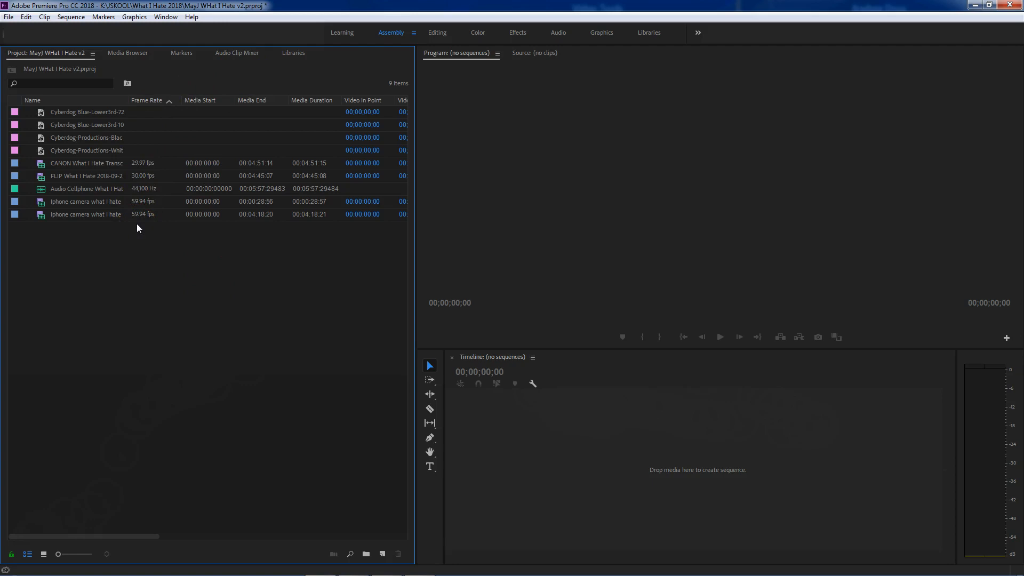
Switch to the Editing workspace and create a new bin named Graphics in the project
{"action": "left_click", "coordinate": [437, 33]}
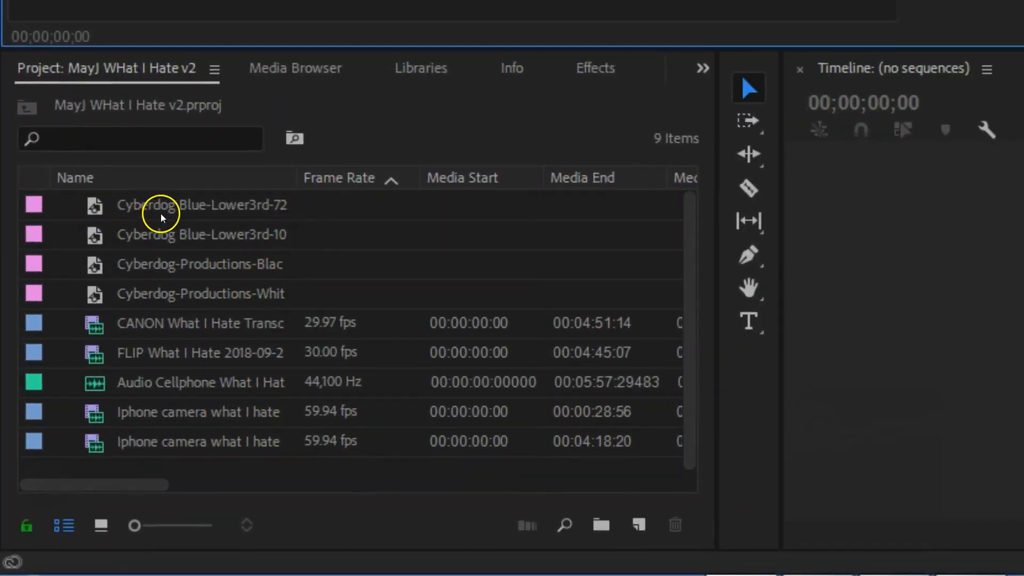
{"action": "left_click", "coordinate": [173, 203]}
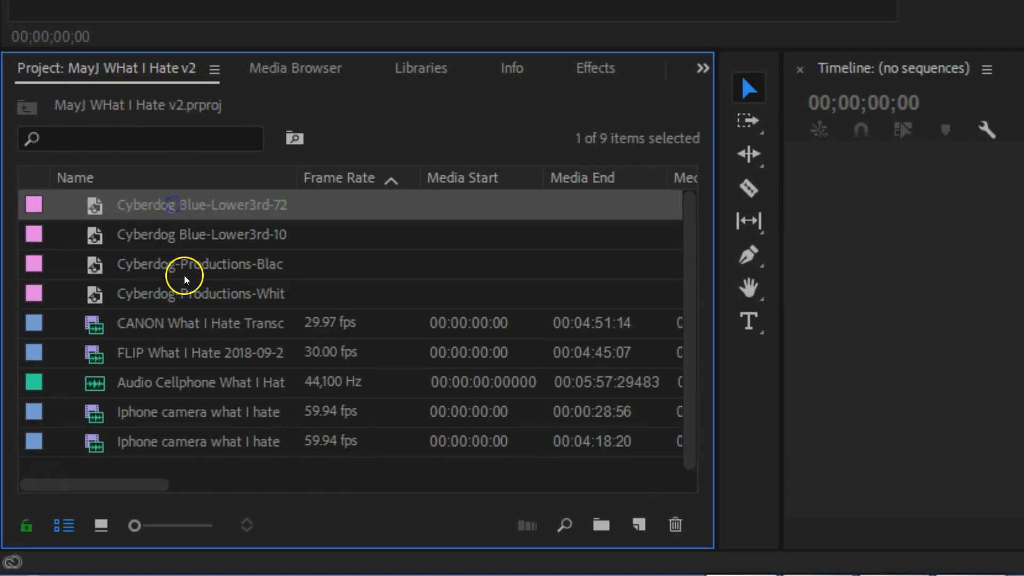
{"action": "left_click", "coordinate": [184, 294], "text": "shift"}
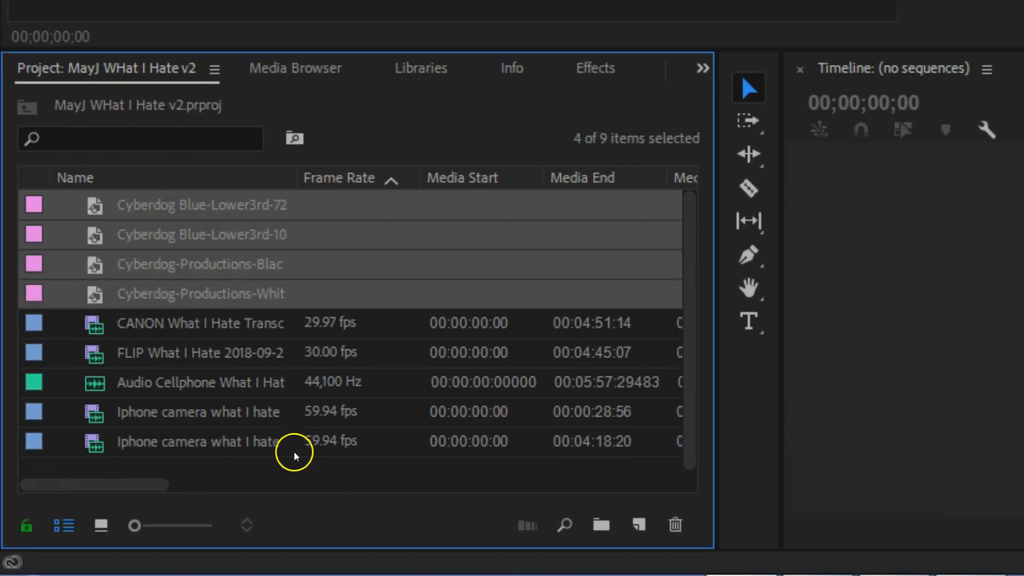
{"action": "mouse_move", "coordinate": [526, 572]}
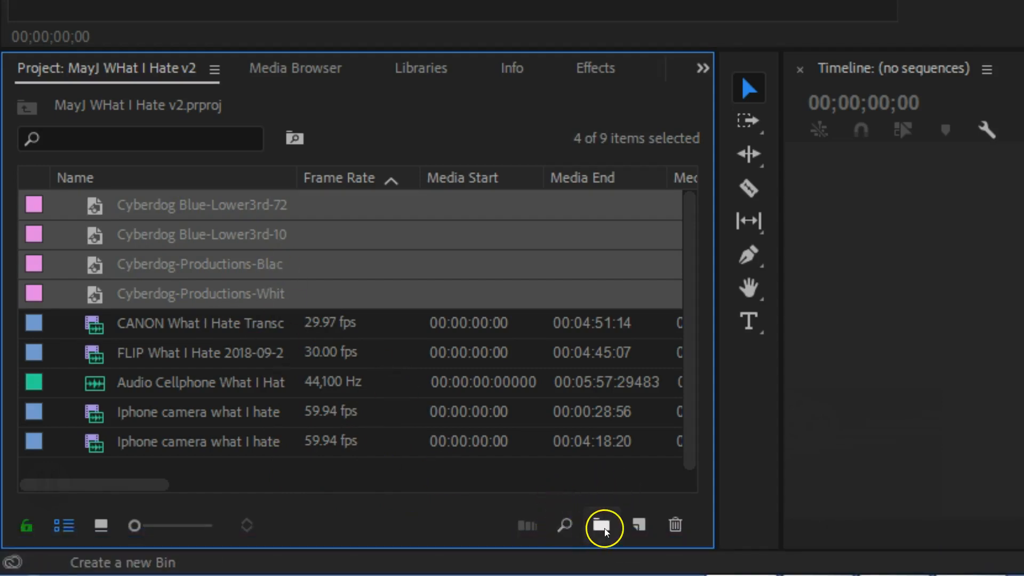
{"action": "left_click", "coordinate": [601, 525]}
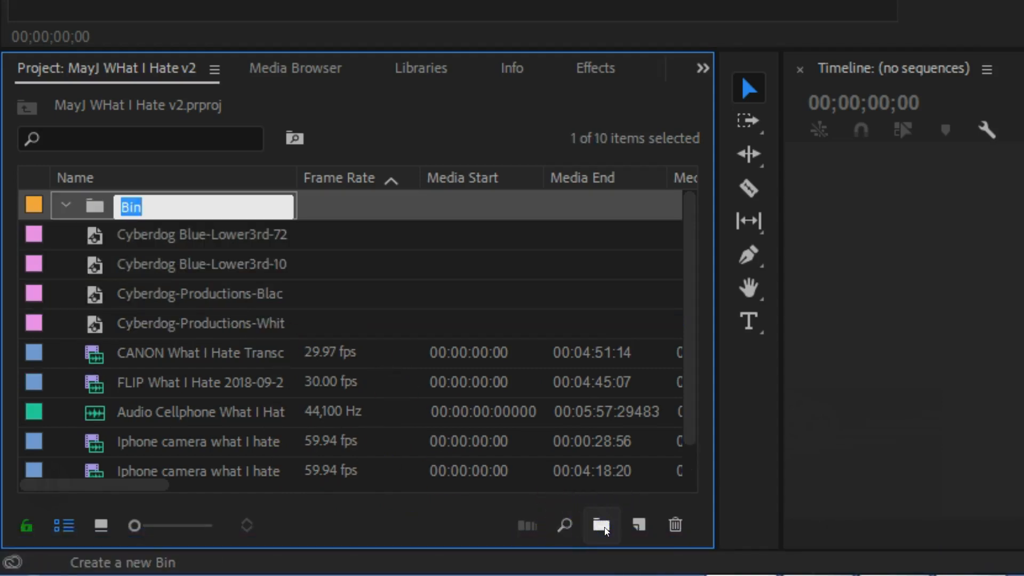
{"action": "type", "text": "Graphics"}
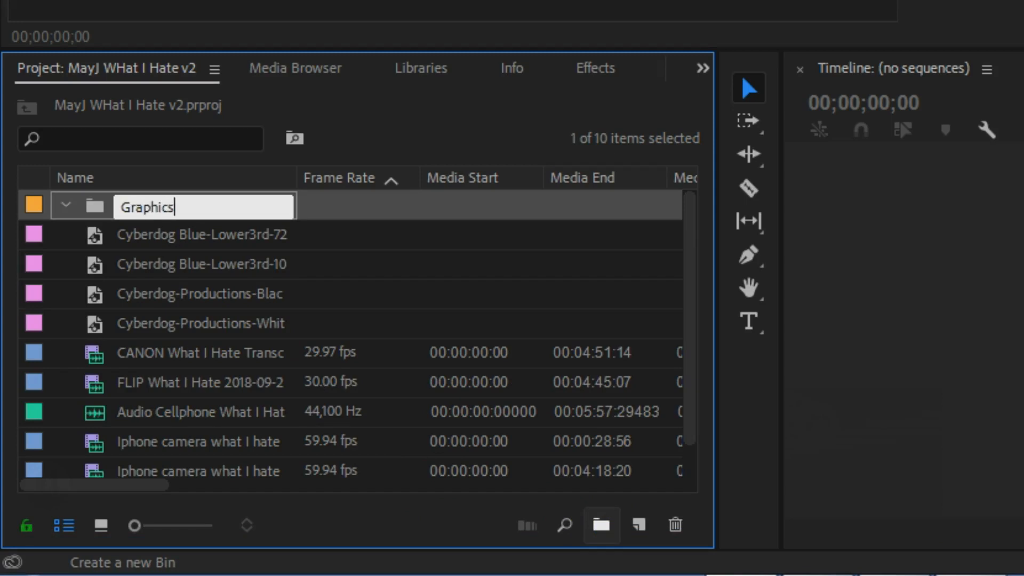
{"action": "key", "text": "Tab"}
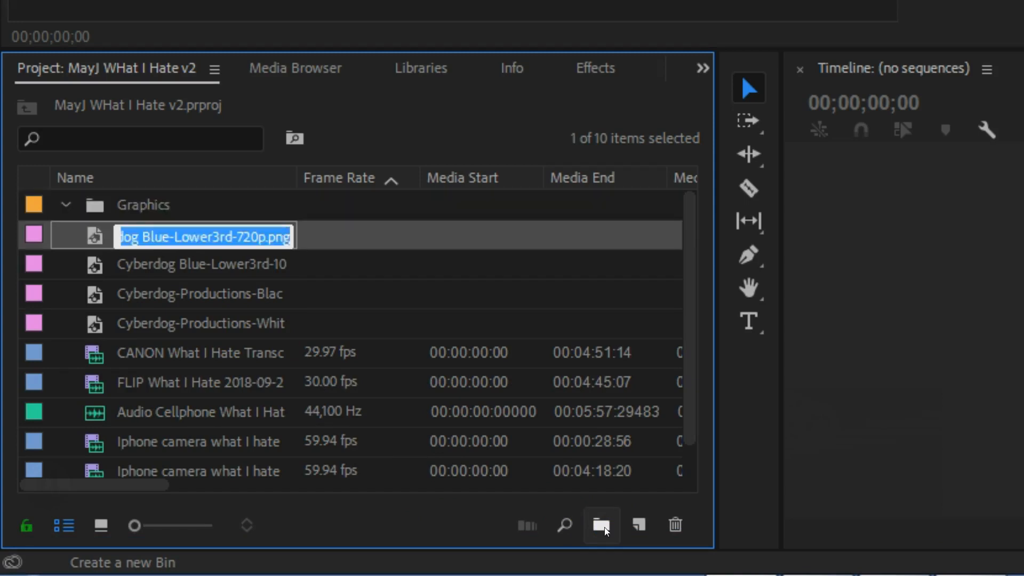
Move the four Cyberdog images into the Graphics bin and collapse the bin
{"action": "left_click", "coordinate": [215, 322], "text": "shift"}
{"action": "left_click", "coordinate": [203, 245]}
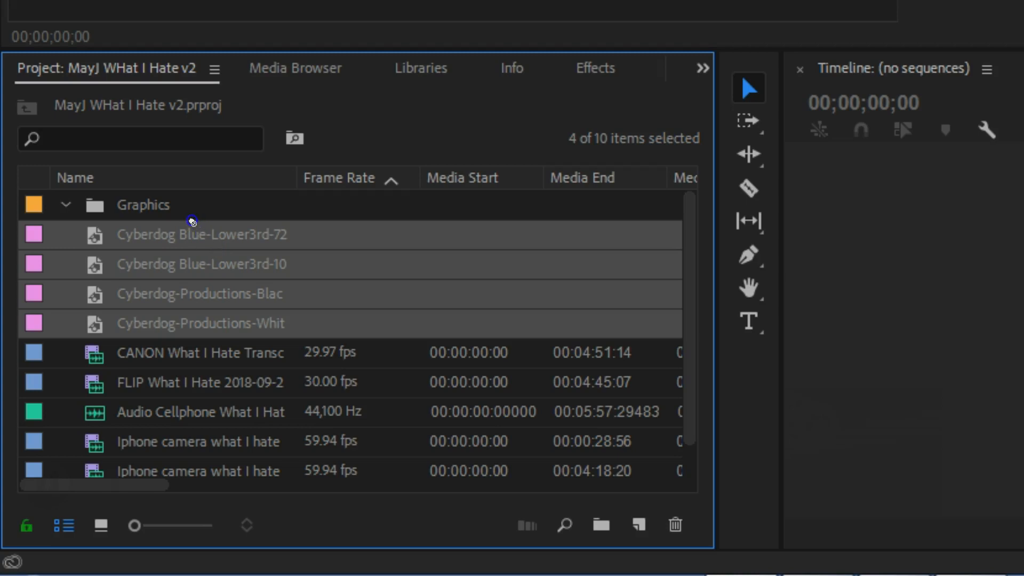
{"action": "left_click_drag", "start_coordinate": [164, 212], "coordinate": [163, 208]}
{"action": "left_click", "coordinate": [67, 206]}
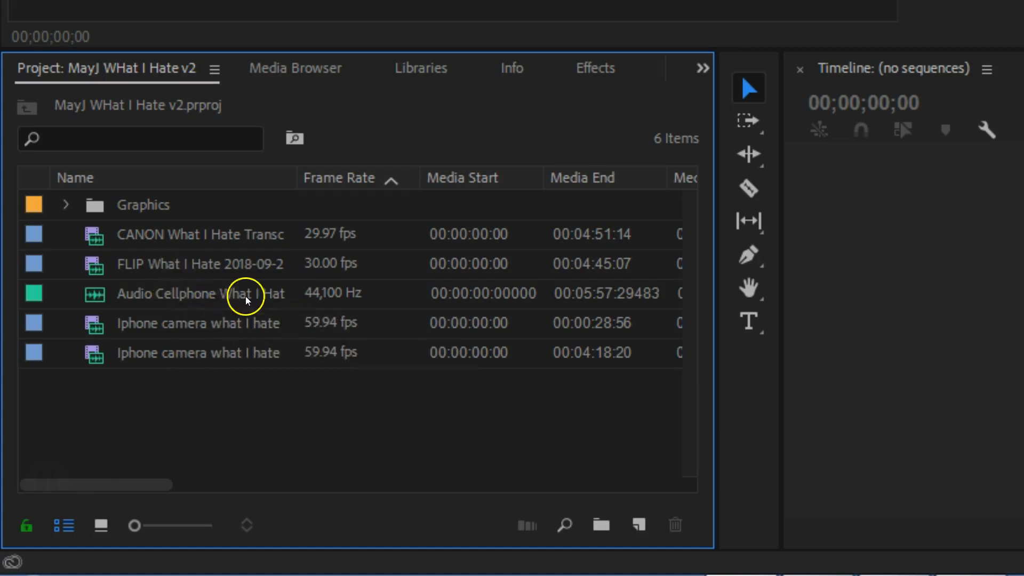
{"action": "left_click", "coordinate": [188, 238]}
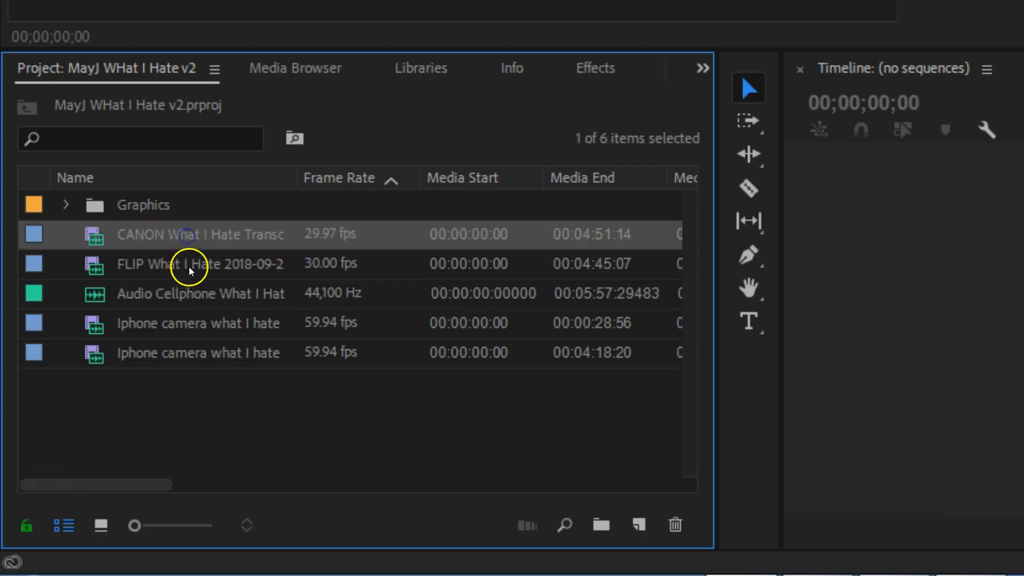
{"action": "left_click", "coordinate": [189, 261]}
{"action": "left_click", "coordinate": [202, 332]}
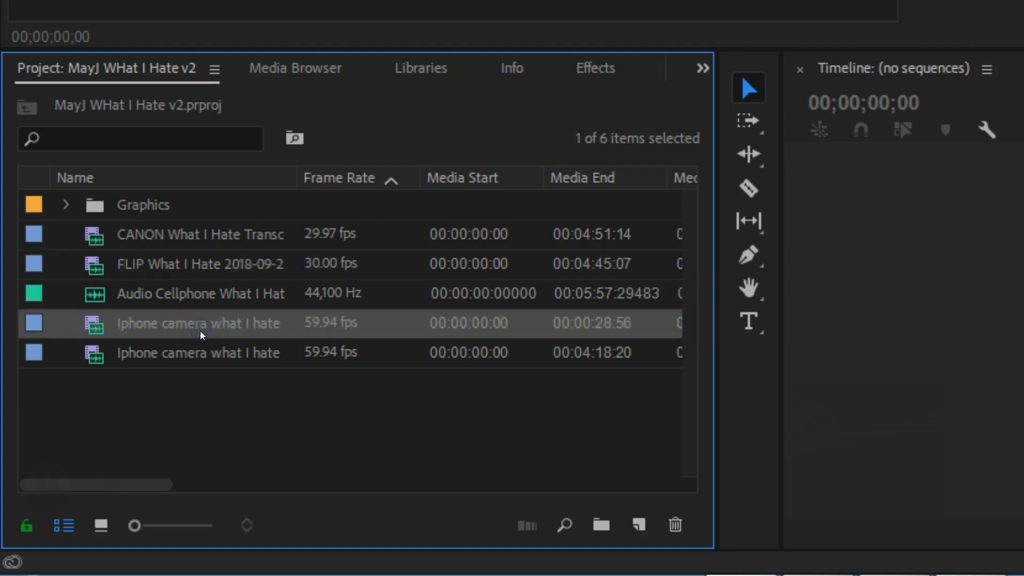
{"action": "left_click", "coordinate": [187, 297]}
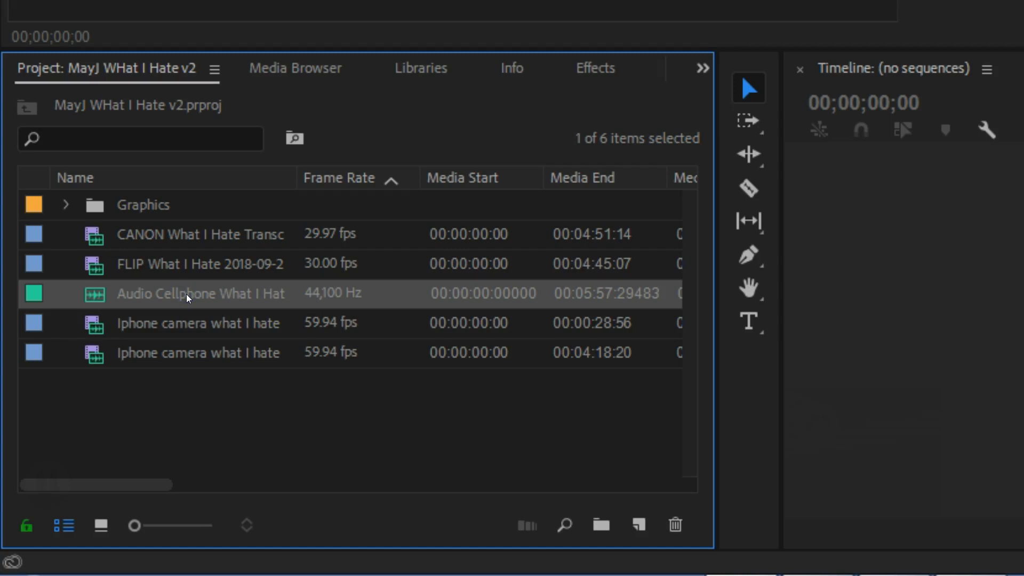
Set up a multi-camera source sequence from the four camera clips and the cellphone audio, synchronized by Audio
{"action": "left_click", "coordinate": [240, 392]}
{"action": "left_click_drag", "start_coordinate": [261, 391], "coordinate": [133, 243]}
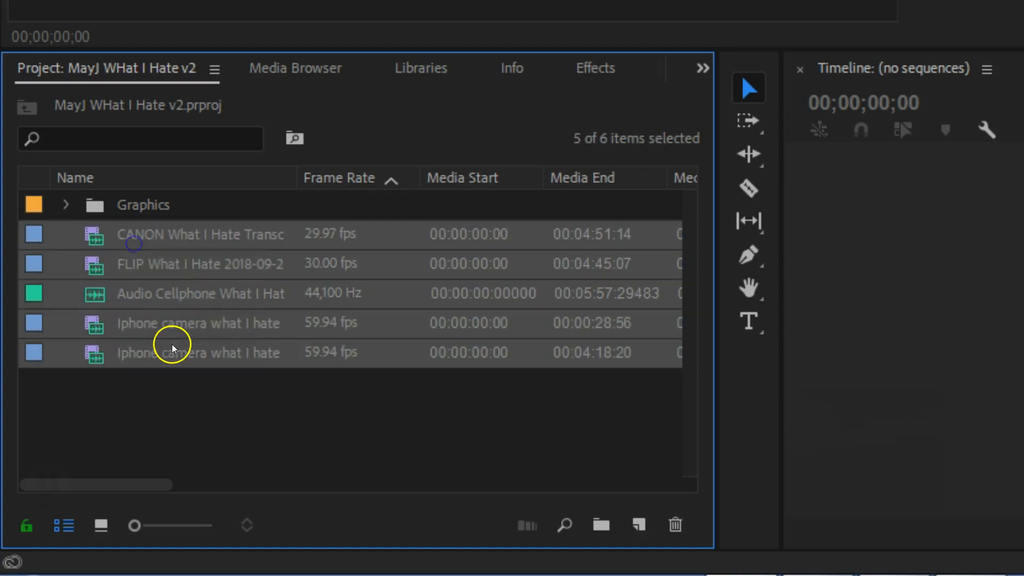
{"action": "right_click", "coordinate": [199, 264]}
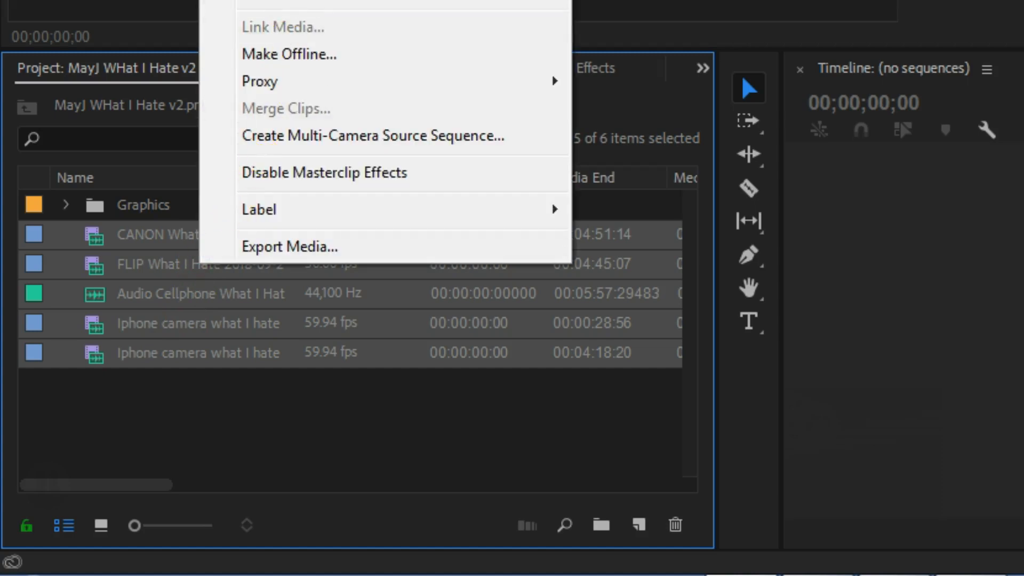
{"action": "left_click", "coordinate": [354, 137]}
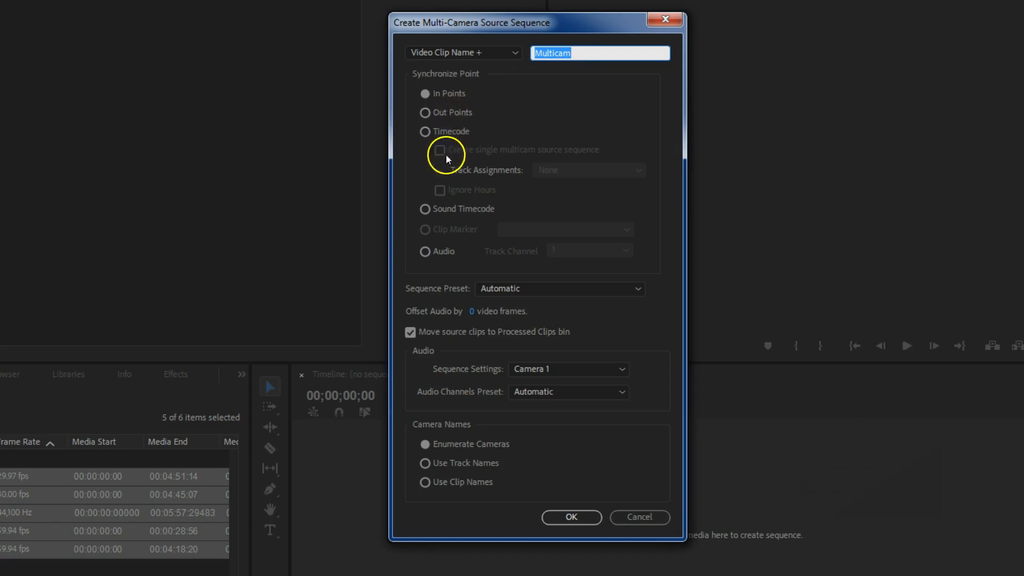
{"action": "left_click", "coordinate": [429, 249]}
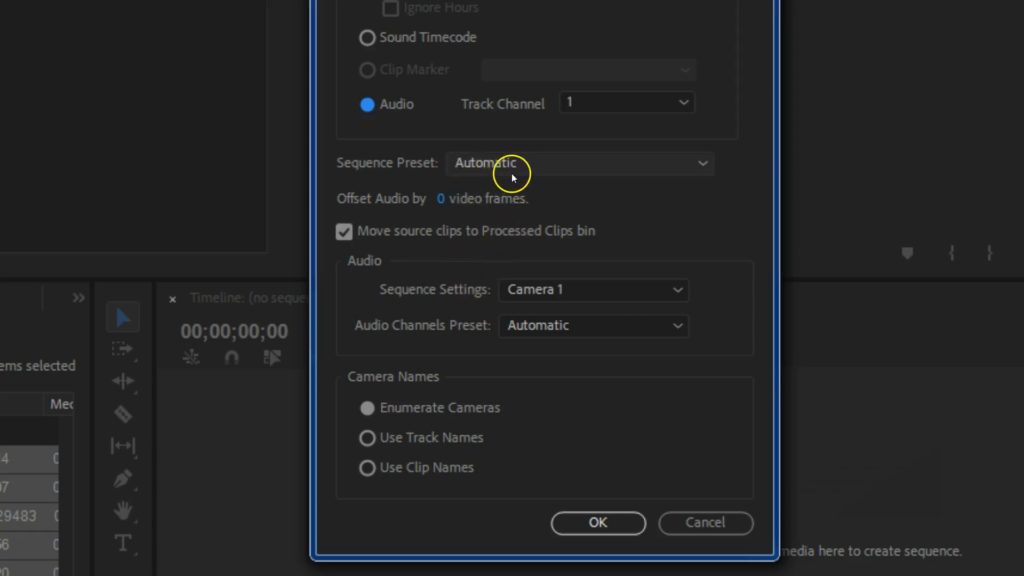
Keep the audio sequence settings at Camera 1 and the channels preset at Automatic, and create the multi-camera source sequence
{"action": "left_click", "coordinate": [523, 290]}
{"action": "left_click", "coordinate": [523, 289]}
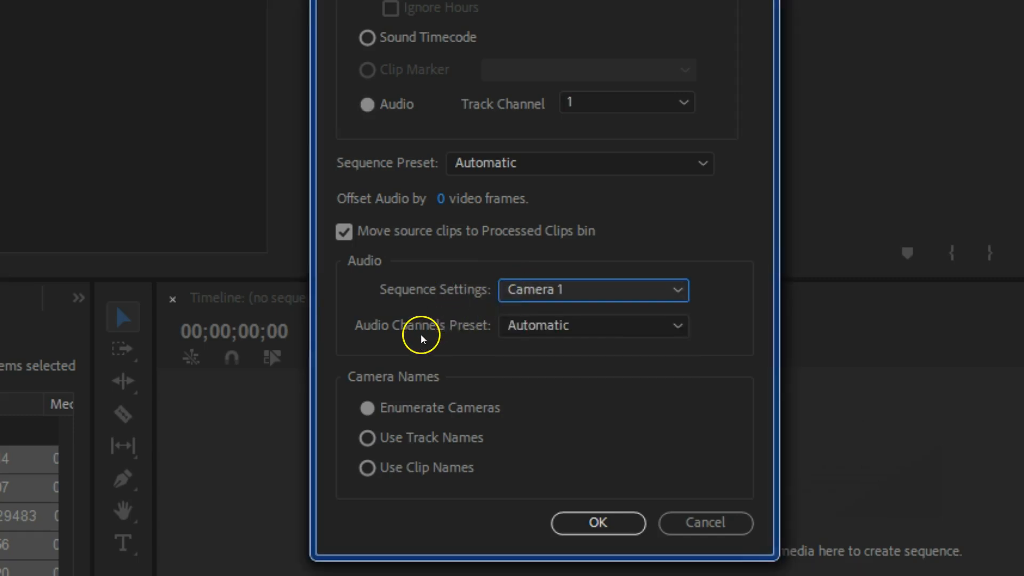
{"action": "left_click", "coordinate": [527, 325]}
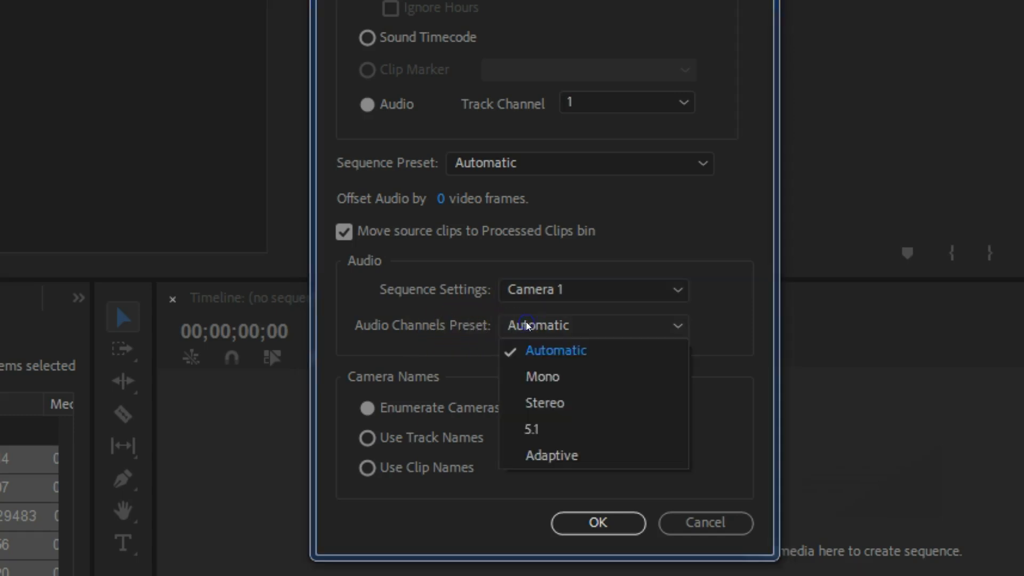
{"action": "left_click", "coordinate": [527, 325]}
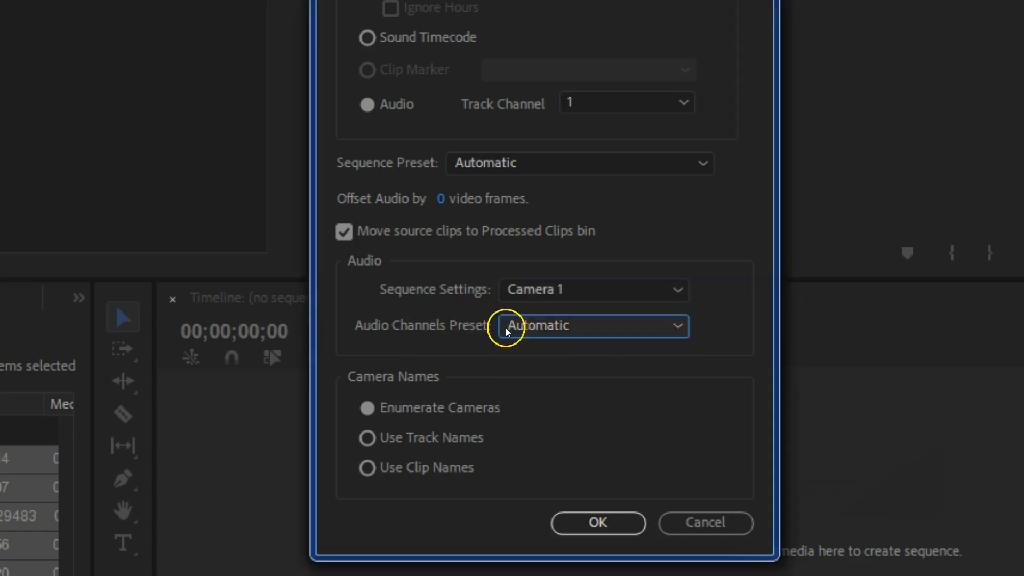
{"action": "left_click", "coordinate": [622, 522]}
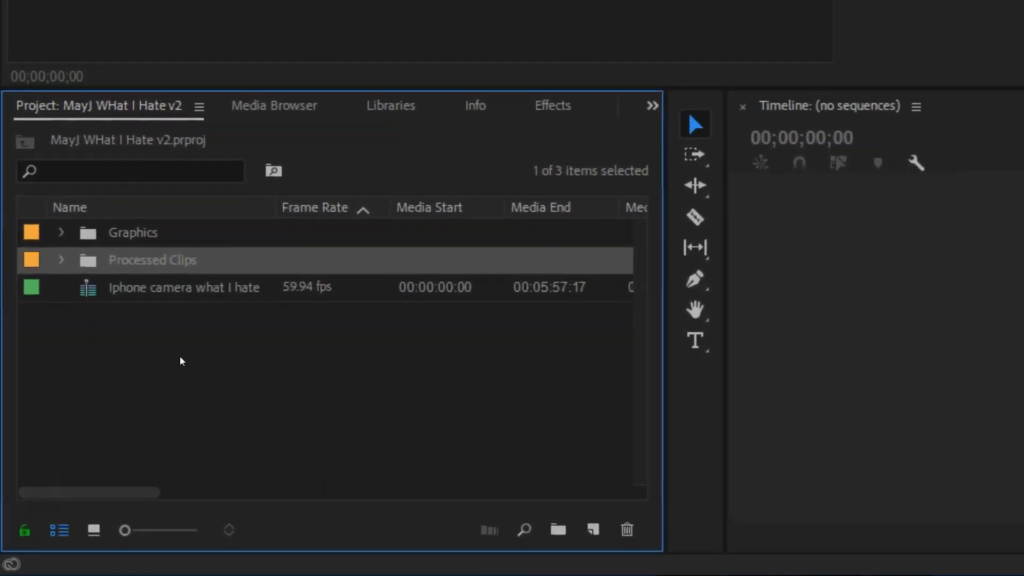
Examine the contents of the Processed Clips bin and collapse it again
{"action": "left_click", "coordinate": [187, 392]}
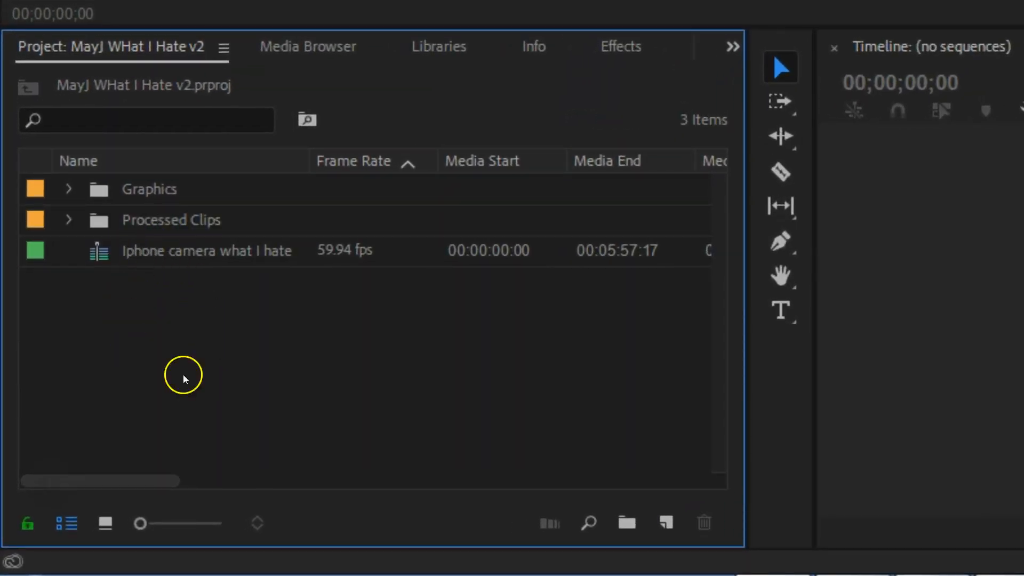
{"action": "left_click", "coordinate": [68, 221]}
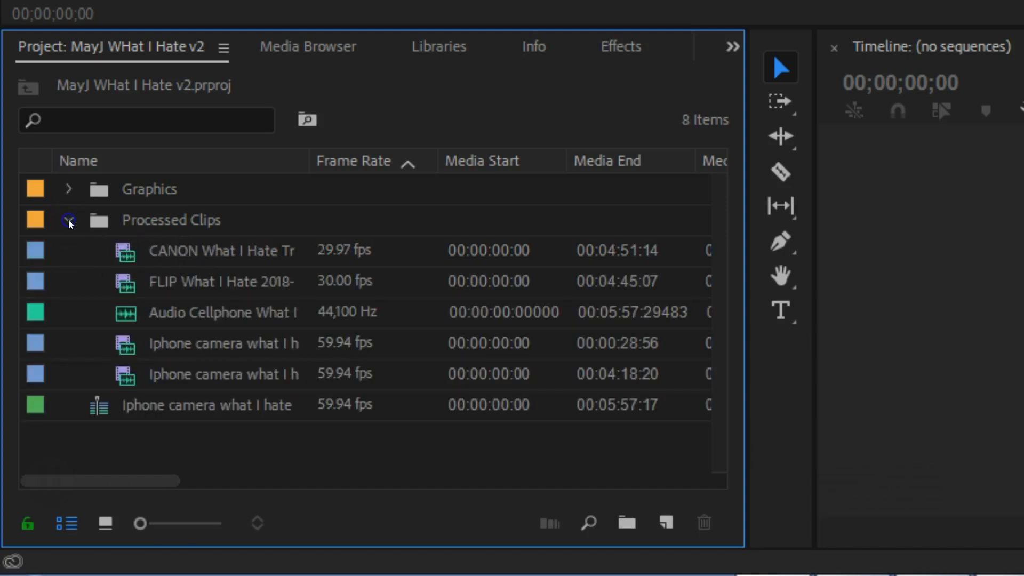
{"action": "left_click", "coordinate": [69, 221]}
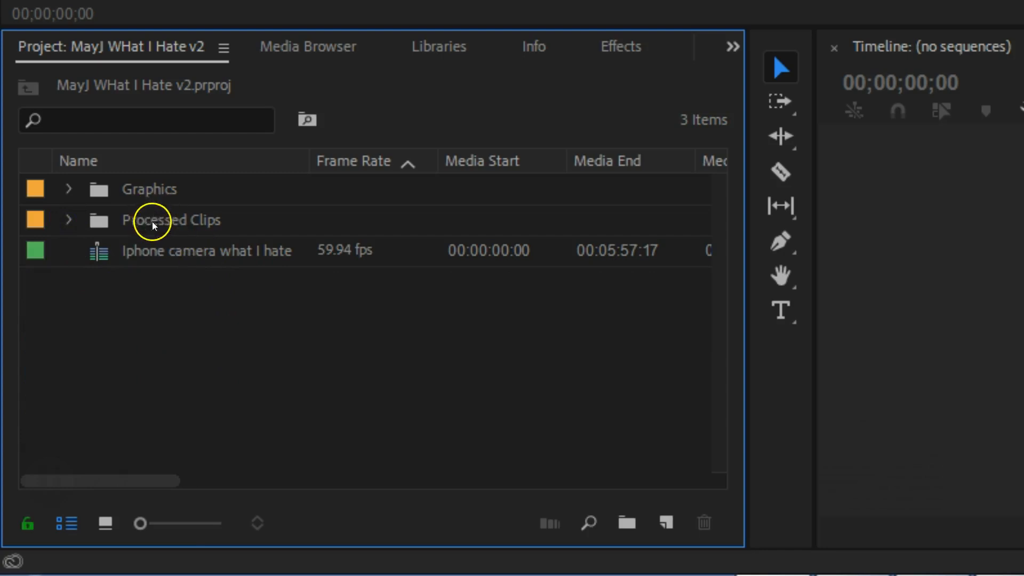
Place the Iphone camera multicam source sequence in the empty timeline to create an editing sequence
{"action": "left_click", "coordinate": [192, 251]}
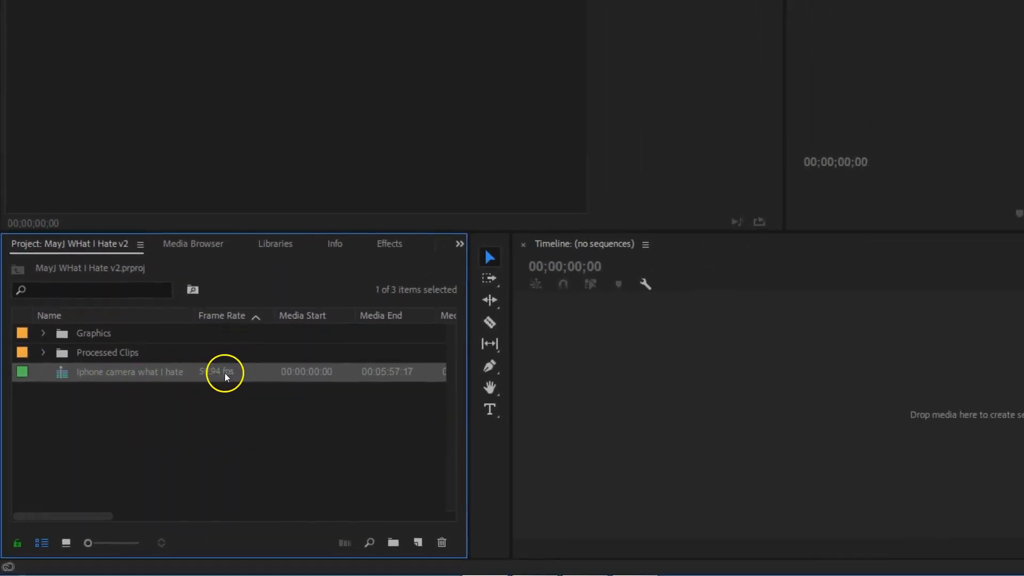
{"action": "left_click", "coordinate": [92, 375]}
{"action": "left_click_drag", "start_coordinate": [92, 375], "coordinate": [975, 412]}
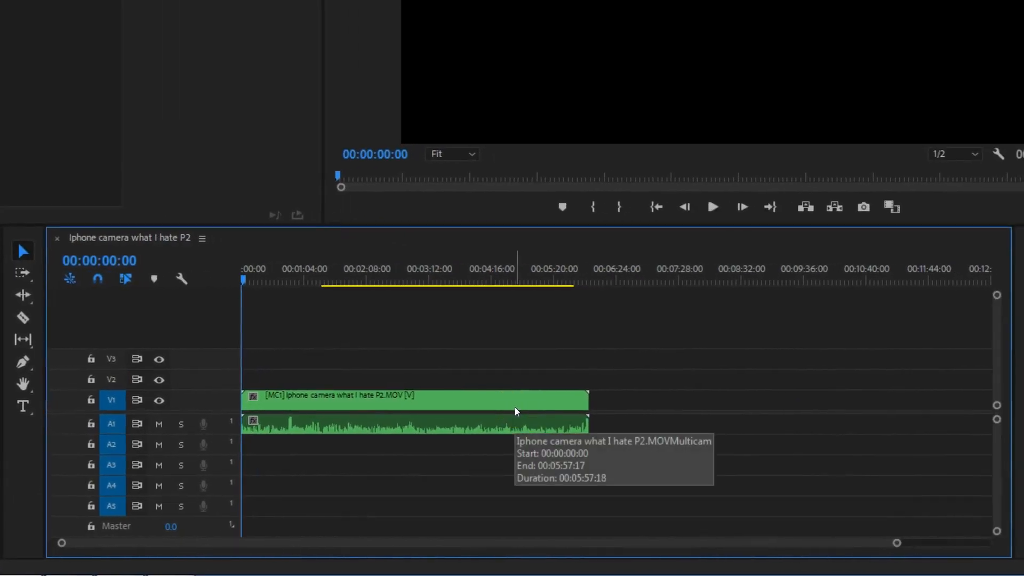
Scrub the new sequence to its end and back to 00:02:41:36 to examine the synced footage
{"action": "left_click_drag", "start_coordinate": [511, 267], "coordinate": [591, 242]}
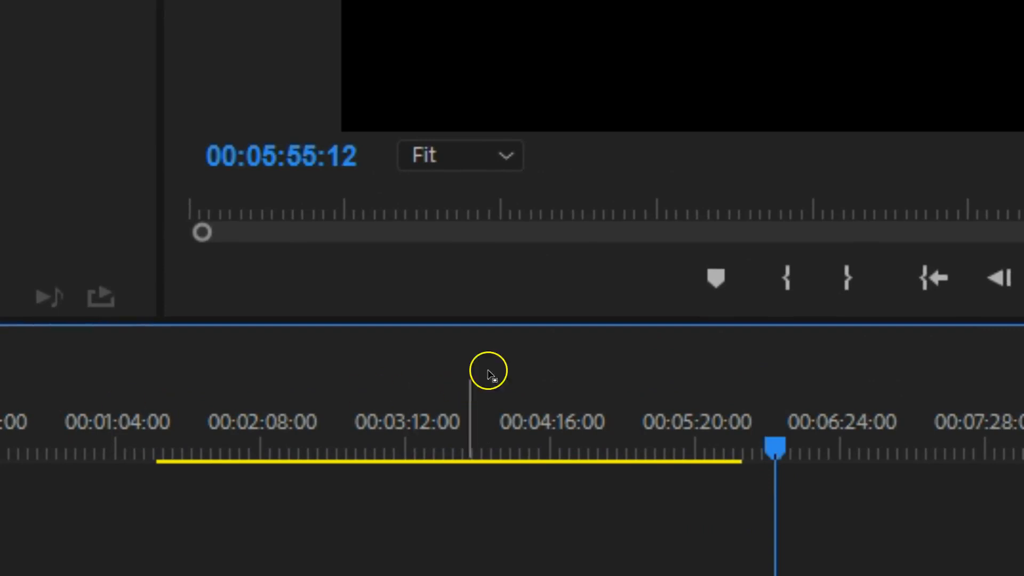
{"action": "mouse_move", "coordinate": [774, 448]}
{"action": "left_mouse_down"}
{"action": "mouse_move", "coordinate": [642, 458]}
{"action": "mouse_move", "coordinate": [772, 452]}
{"action": "left_mouse_up"}
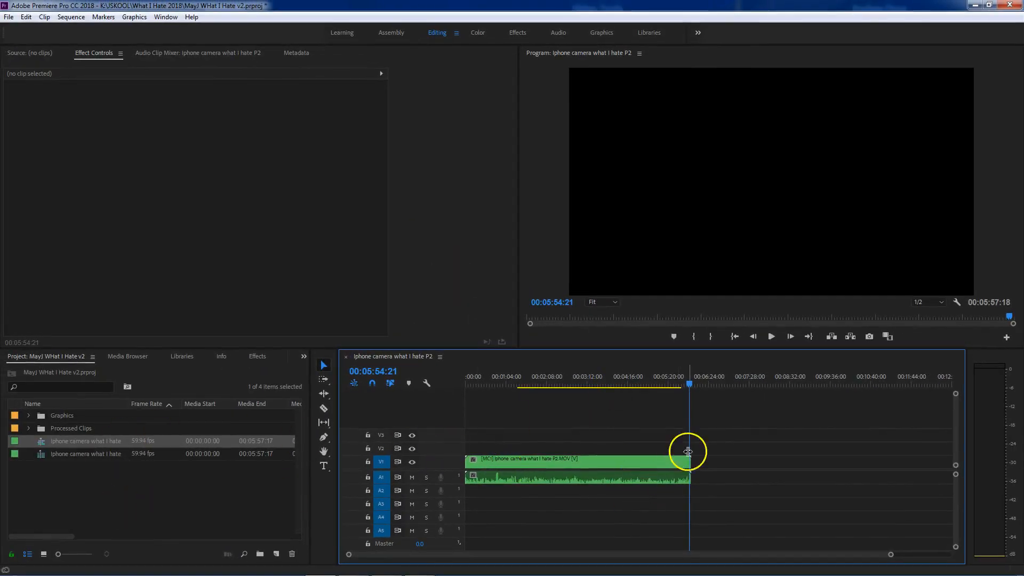
{"action": "left_click_drag", "start_coordinate": [689, 382], "coordinate": [567, 379]}
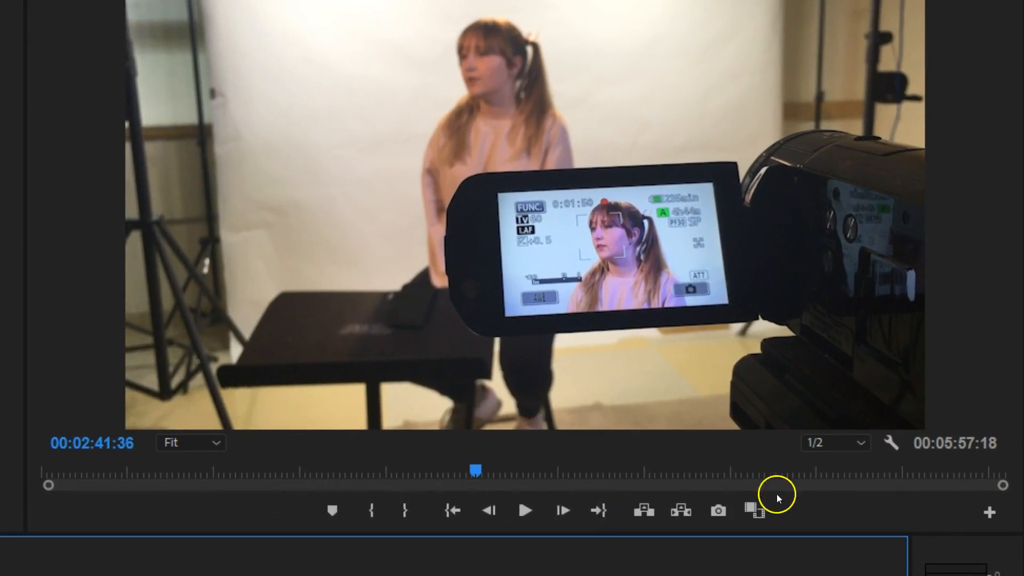
Add the Toggle Multi-Camera View control to the end of the Program monitor's controls and turn on multi-camera view
{"action": "left_click", "coordinate": [989, 512]}
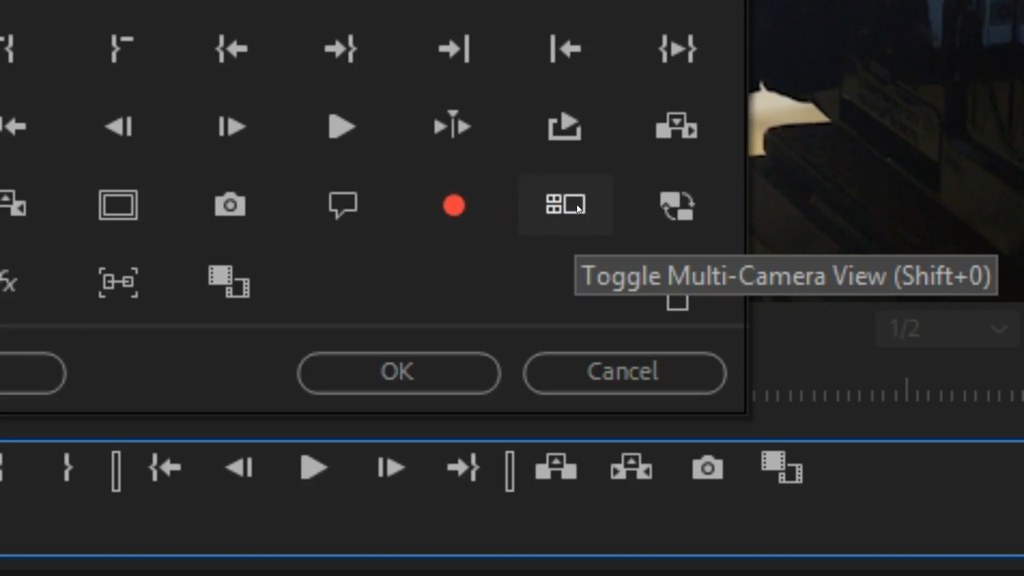
{"action": "left_click_drag", "start_coordinate": [523, 242], "coordinate": [145, 529]}
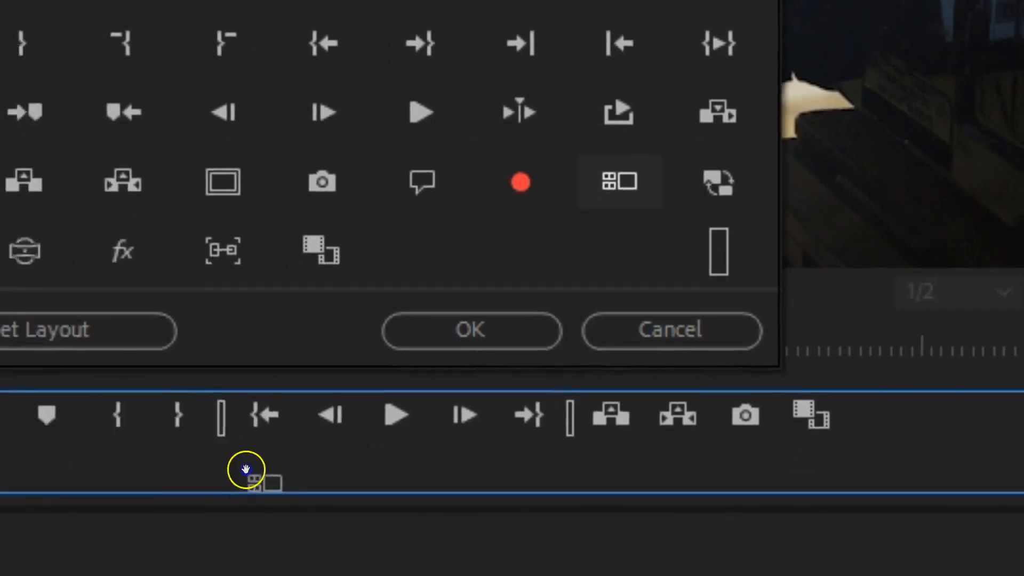
{"action": "left_click_drag", "start_coordinate": [246, 469], "coordinate": [883, 424]}
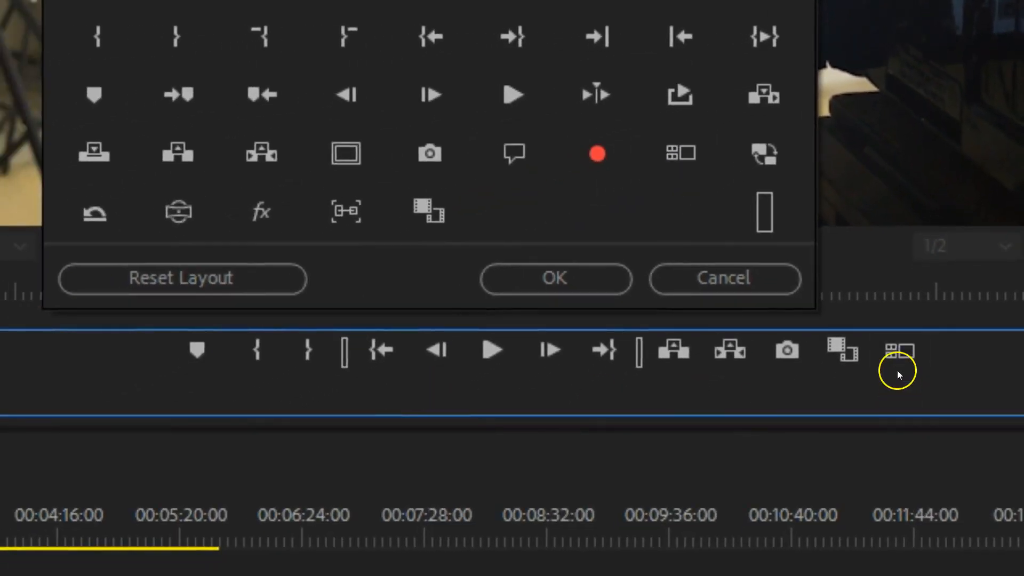
{"action": "left_click", "coordinate": [578, 278]}
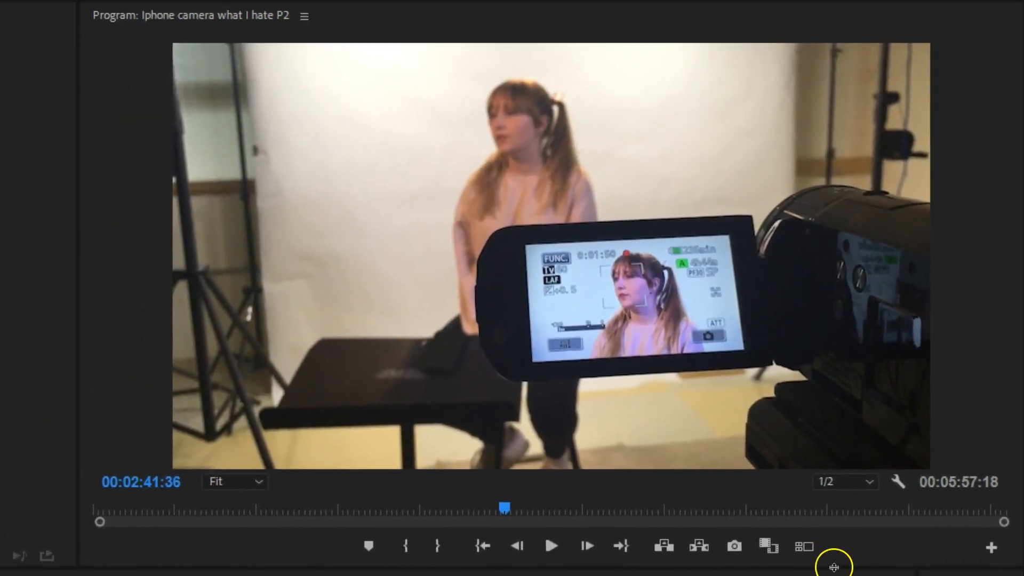
{"action": "left_click", "coordinate": [812, 536]}
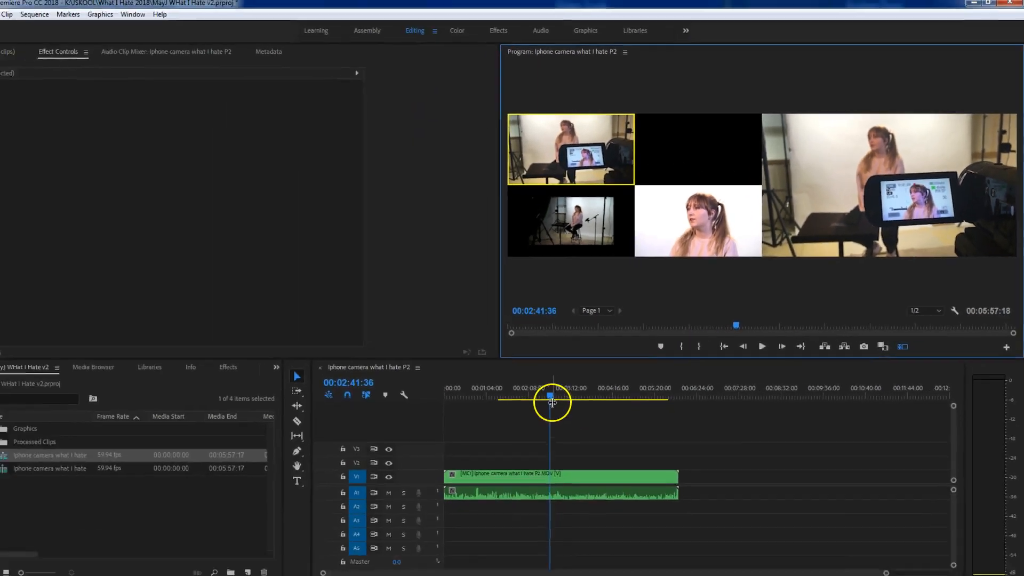
Review the camera angles in multi-camera view by scrubbing to 00:02:12:59 and playing a short stretch
{"action": "left_click_drag", "start_coordinate": [570, 384], "coordinate": [549, 390]}
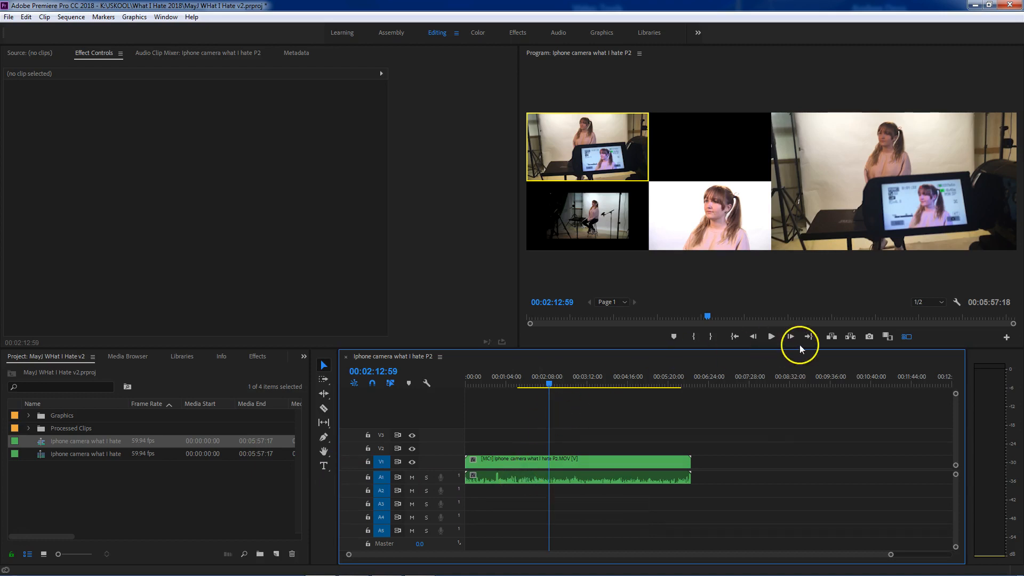
{"action": "left_click", "coordinate": [771, 336]}
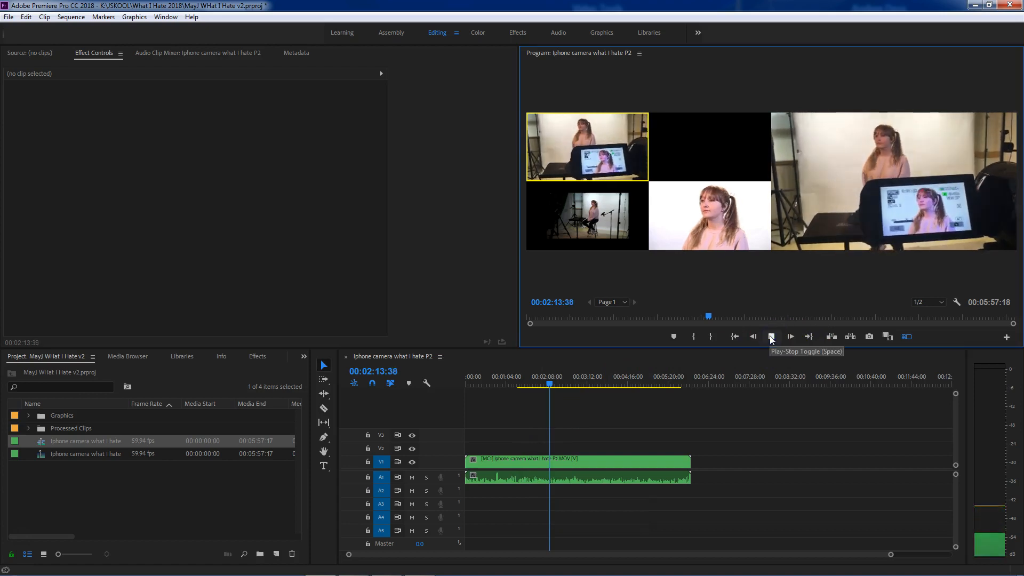
{"action": "left_click", "coordinate": [771, 337]}
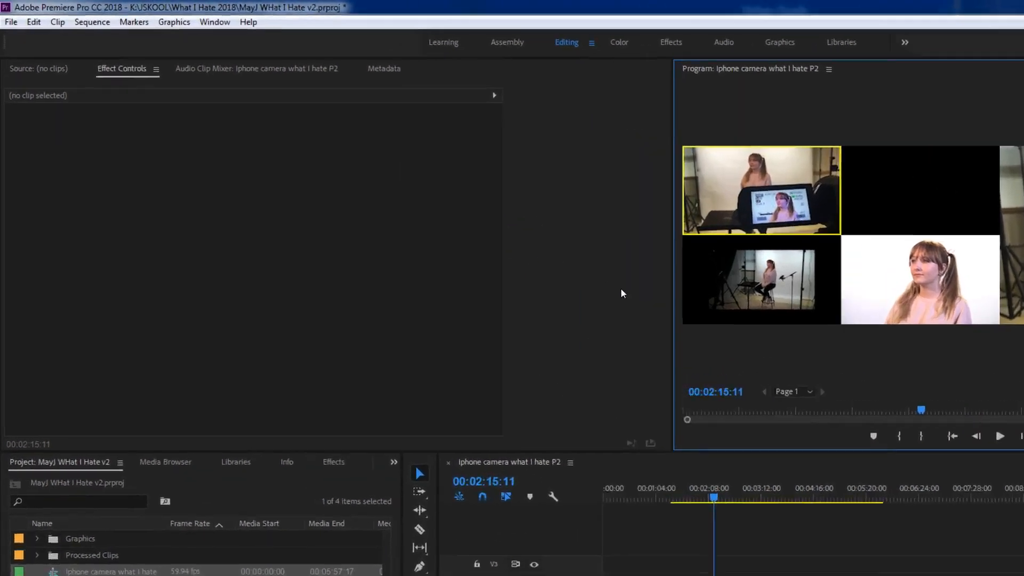
Set the default audio output to Speakers (Jabra UC VOICE 550a), accepting the device change, and play the sequence to check the sound
{"action": "left_click", "coordinate": [37, 24]}
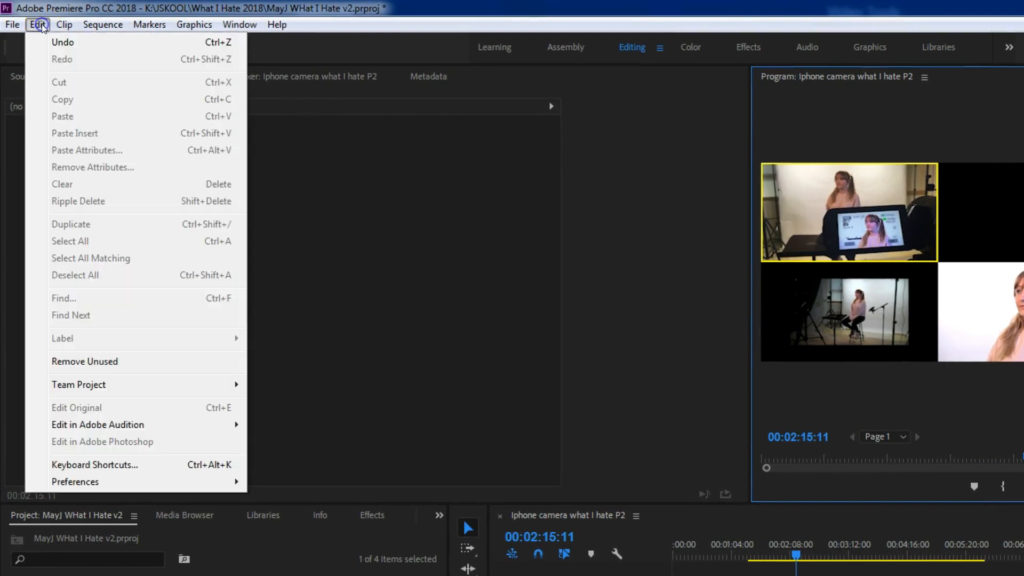
{"action": "mouse_move", "coordinate": [69, 482]}
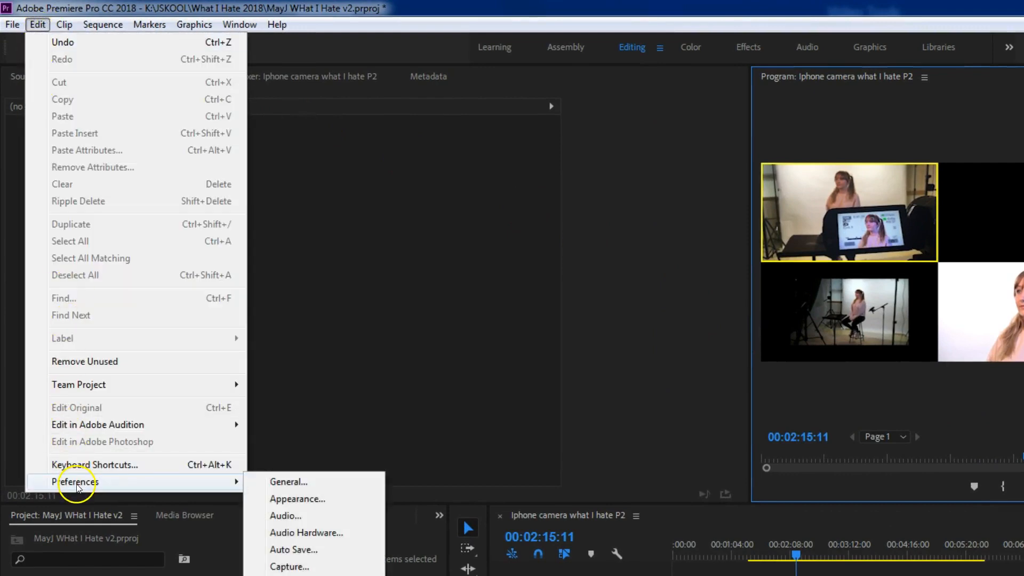
{"action": "left_click", "coordinate": [315, 532]}
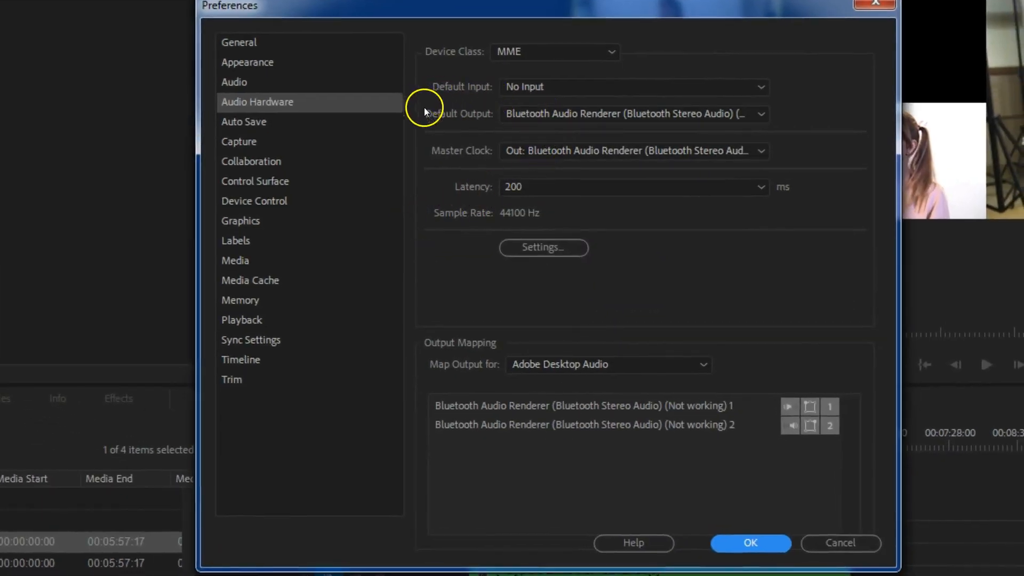
{"action": "left_click", "coordinate": [674, 113]}
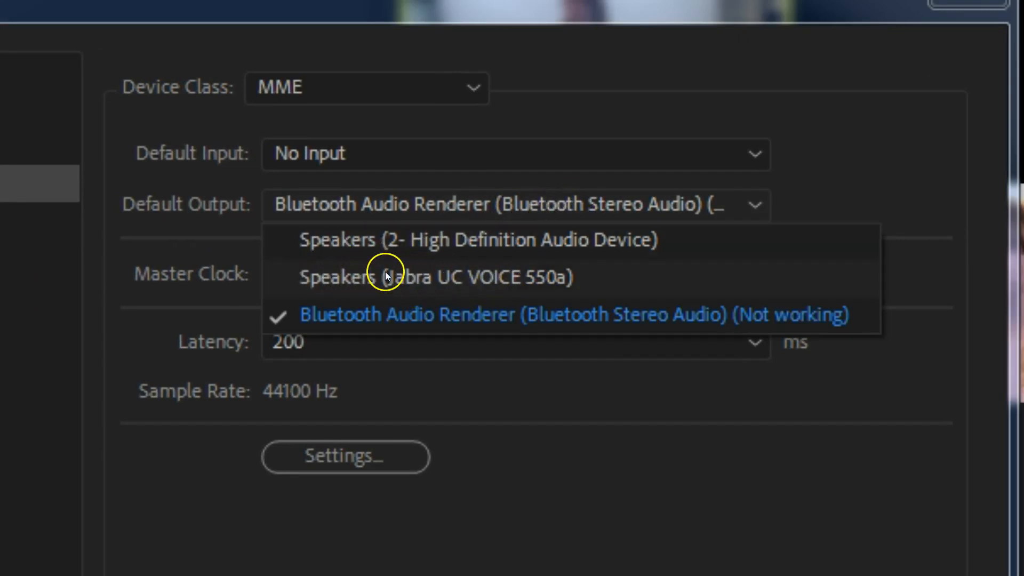
{"action": "left_click", "coordinate": [416, 276]}
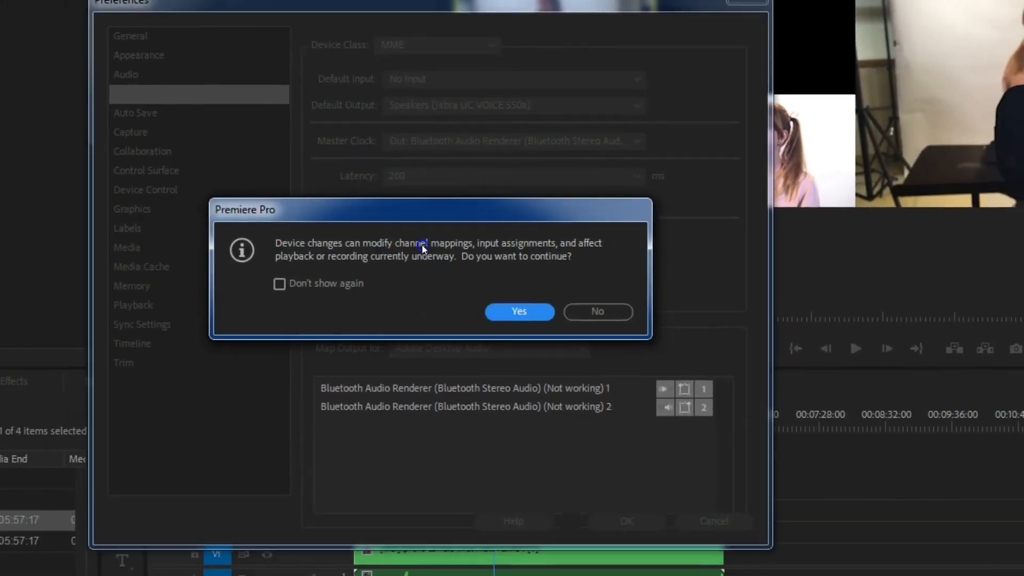
{"action": "left_click", "coordinate": [516, 313]}
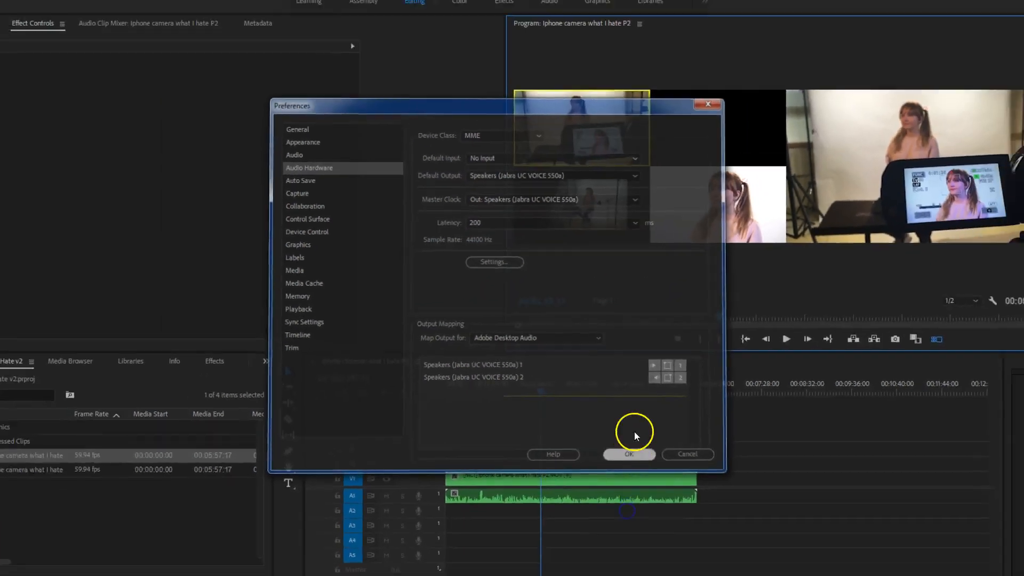
{"action": "left_click", "coordinate": [626, 521]}
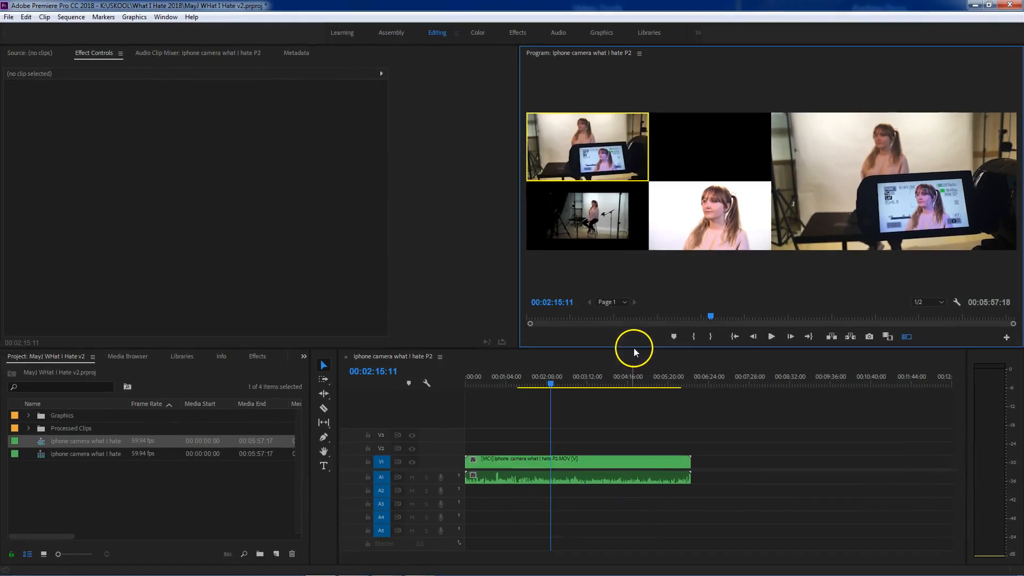
{"action": "left_click", "coordinate": [771, 337]}
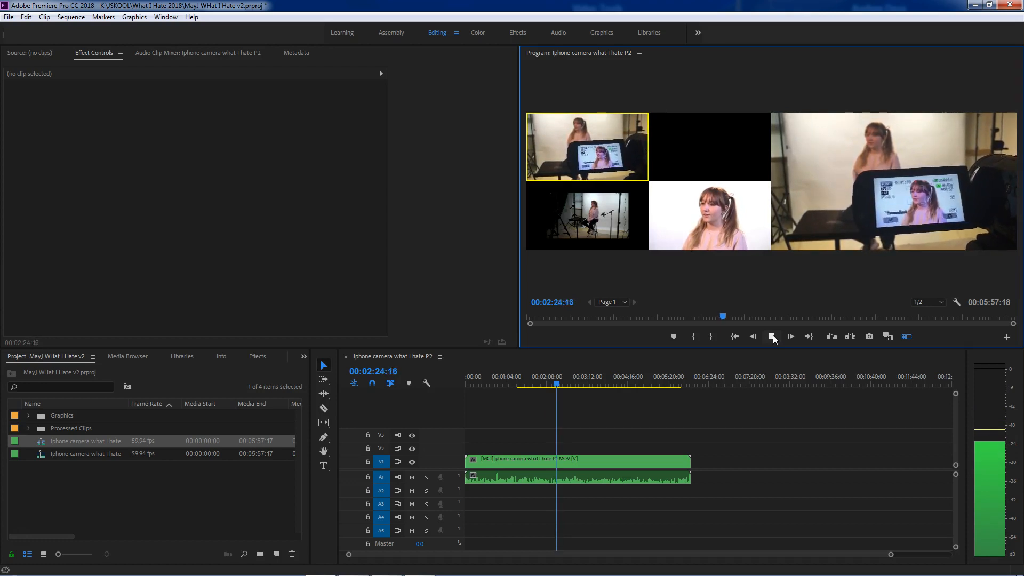
{"action": "left_click", "coordinate": [772, 337]}
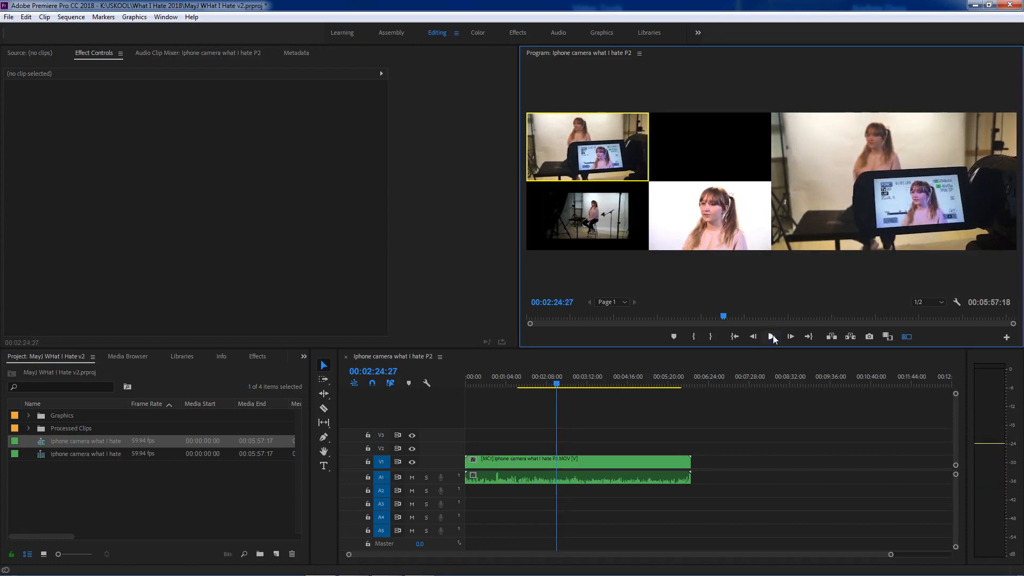